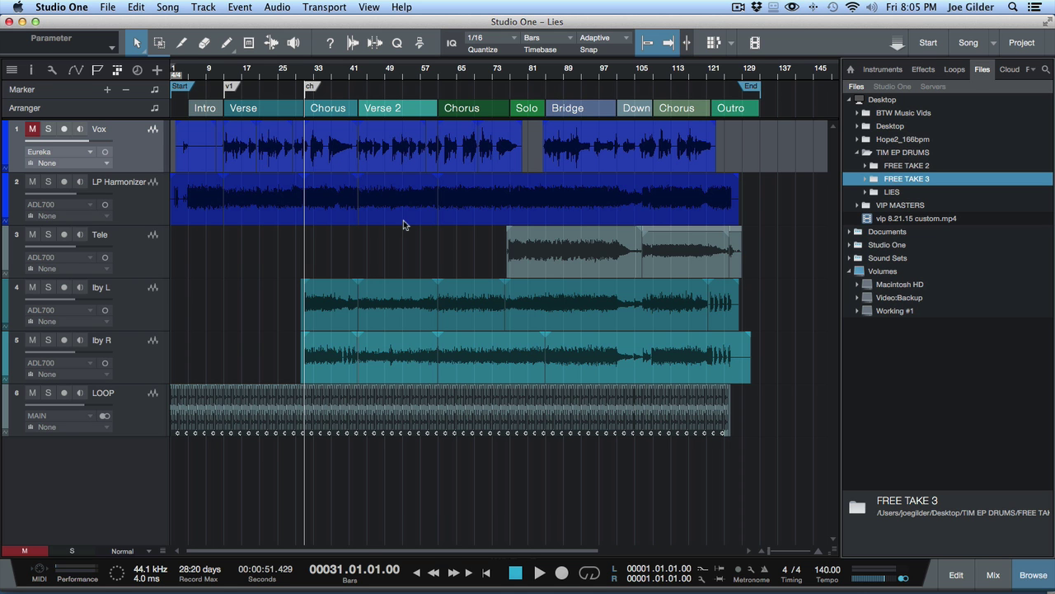
Expand the LIES folder inside TIM EP DRUMS to list its drum WAV files
{"action": "double_click", "coordinate": [899, 193]}
{"action": "double_click", "coordinate": [900, 193]}
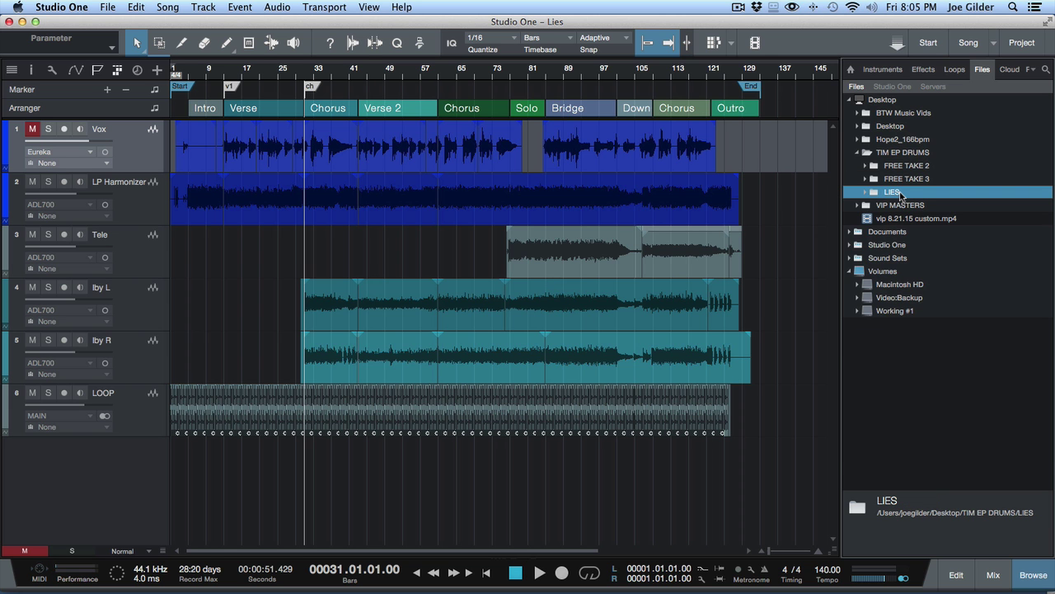
{"action": "double_click", "coordinate": [901, 193]}
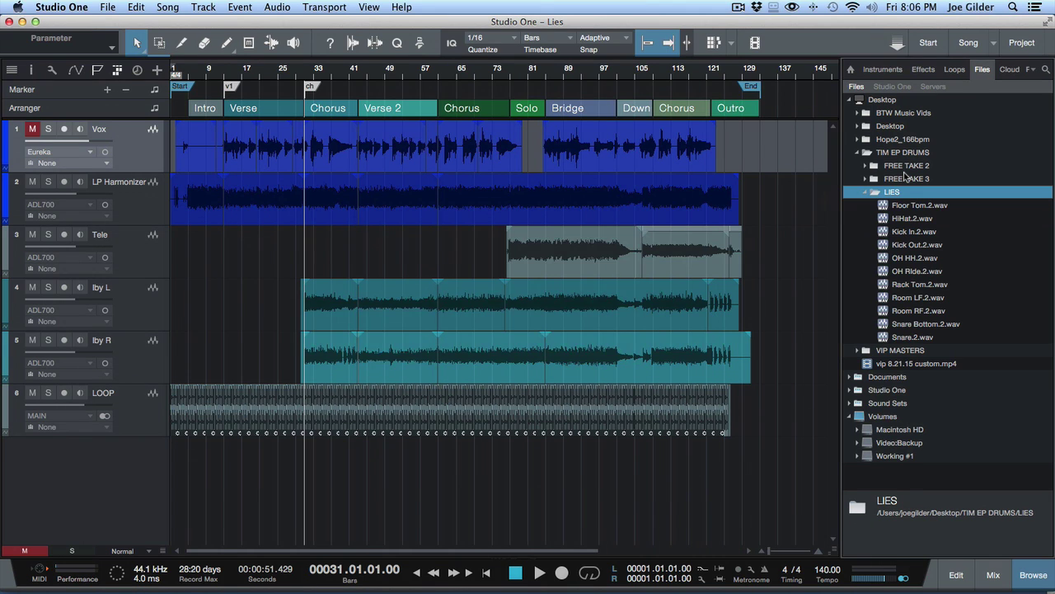
{"action": "key", "text": "super+Tab"}
{"action": "key", "text": "super+Tab"}
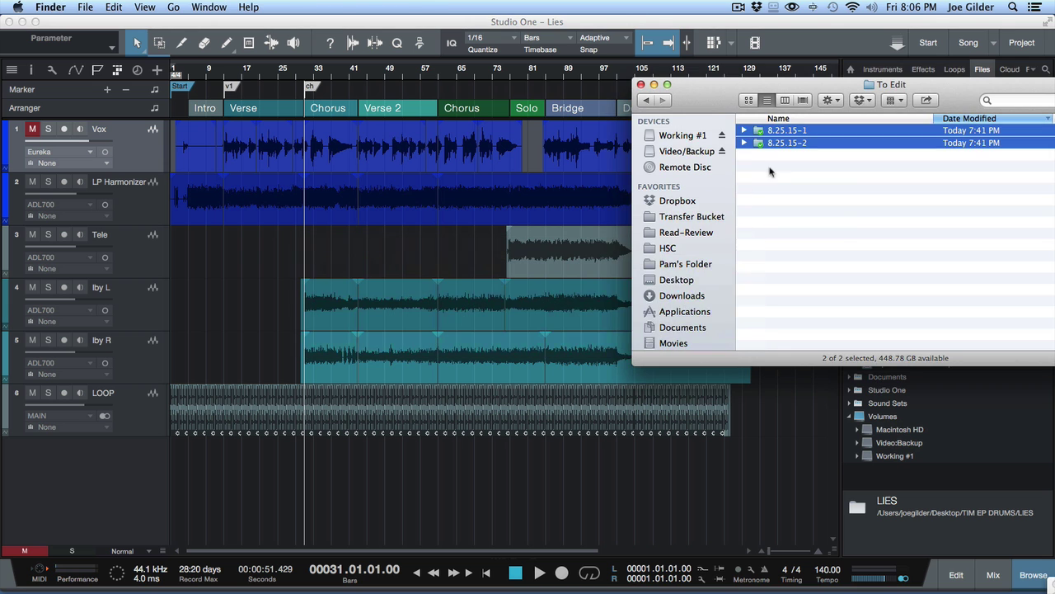
{"action": "key", "text": "super+Tab"}
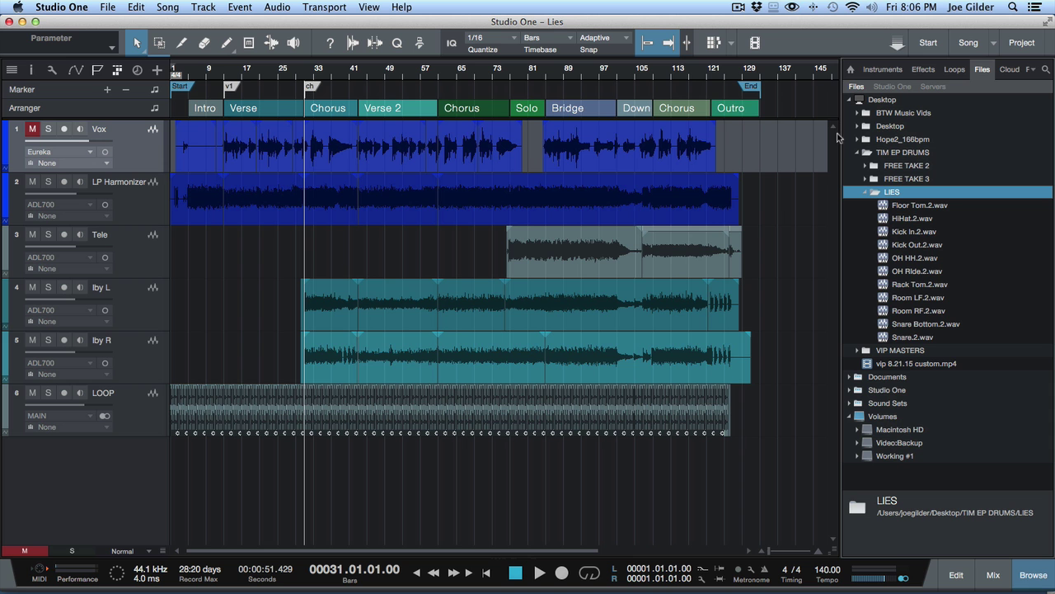
Widen the browser slightly and look at its Effects list before returning to the LIES files
{"action": "left_click_drag", "start_coordinate": [841, 149], "coordinate": [817, 149]}
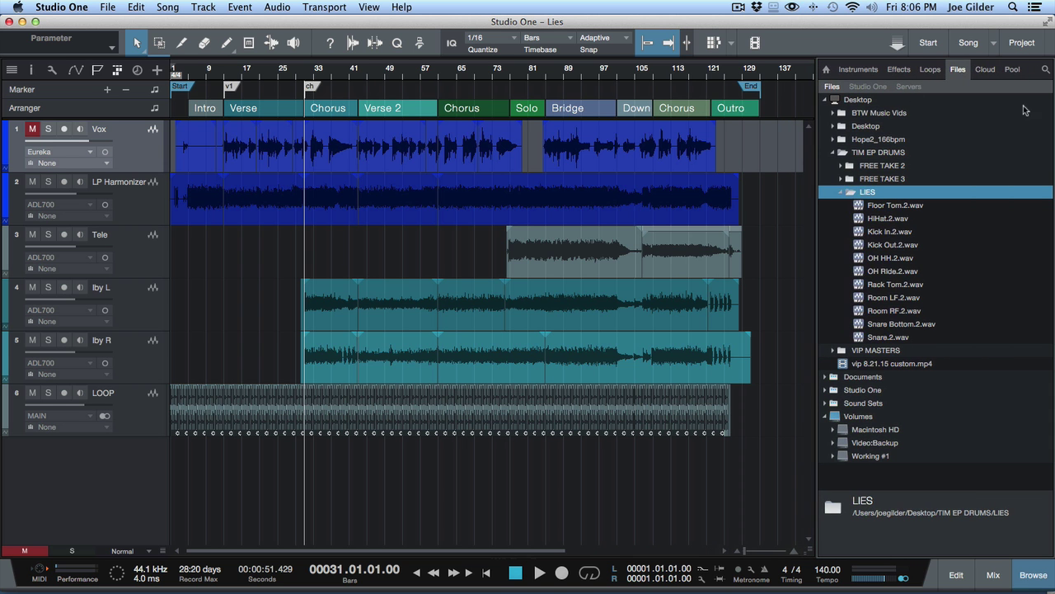
{"action": "left_click", "coordinate": [1031, 582]}
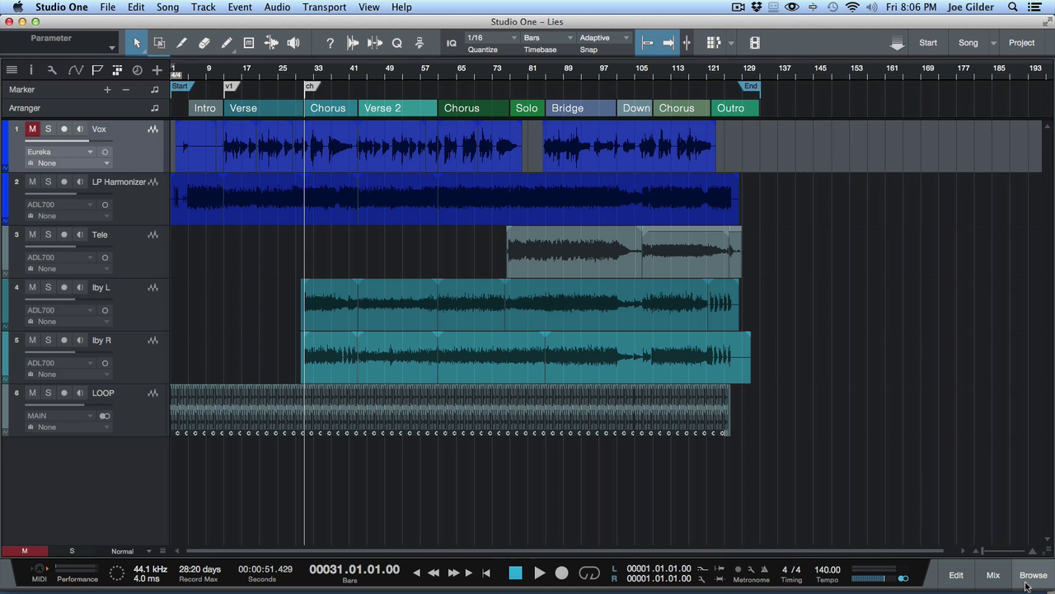
{"action": "left_click", "coordinate": [1043, 582]}
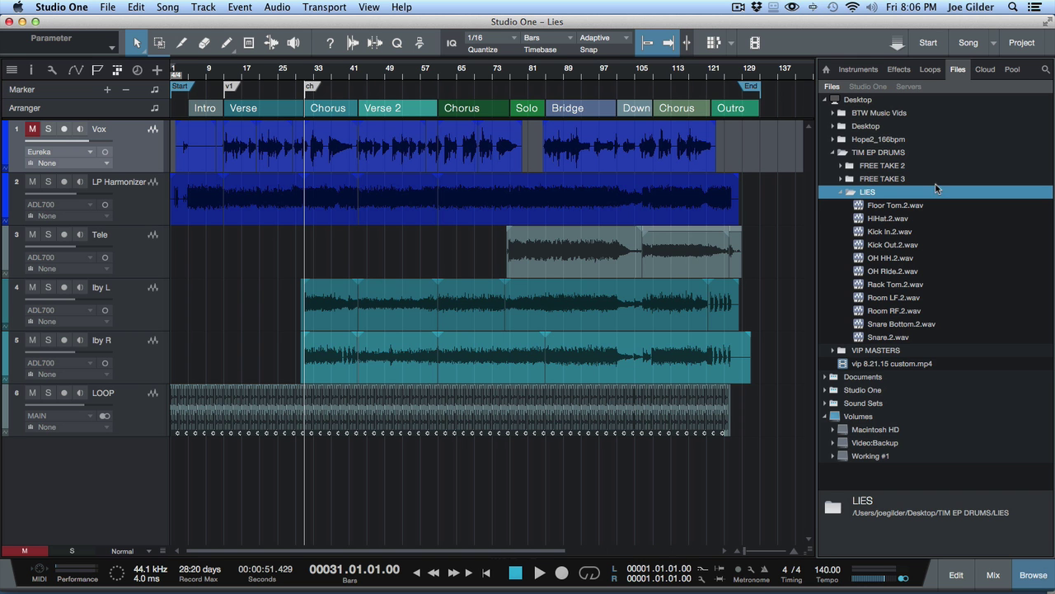
{"action": "left_click", "coordinate": [875, 71]}
{"action": "left_click", "coordinate": [897, 71]}
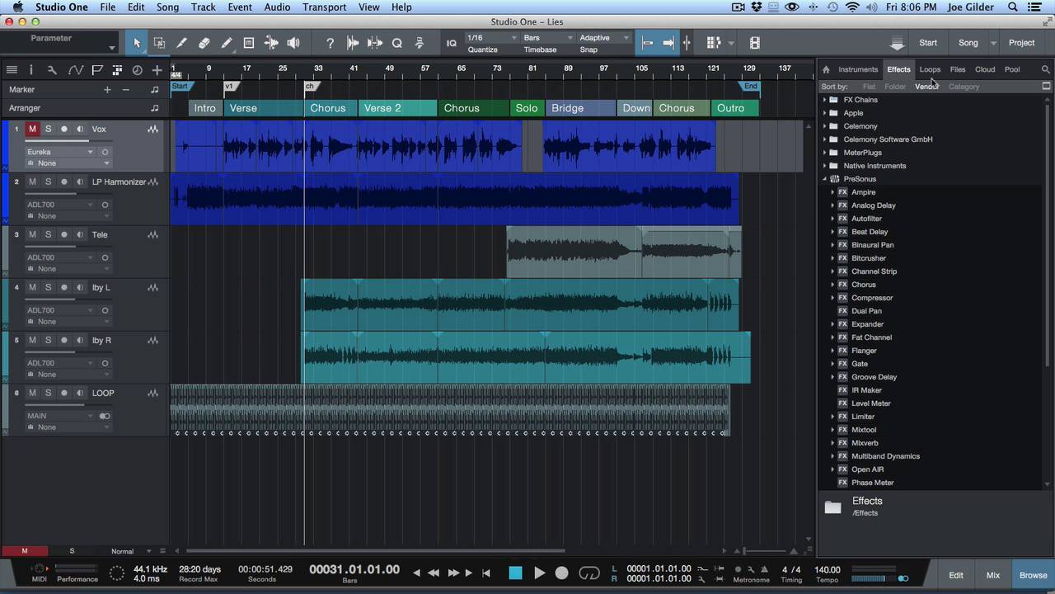
{"action": "left_click", "coordinate": [959, 71]}
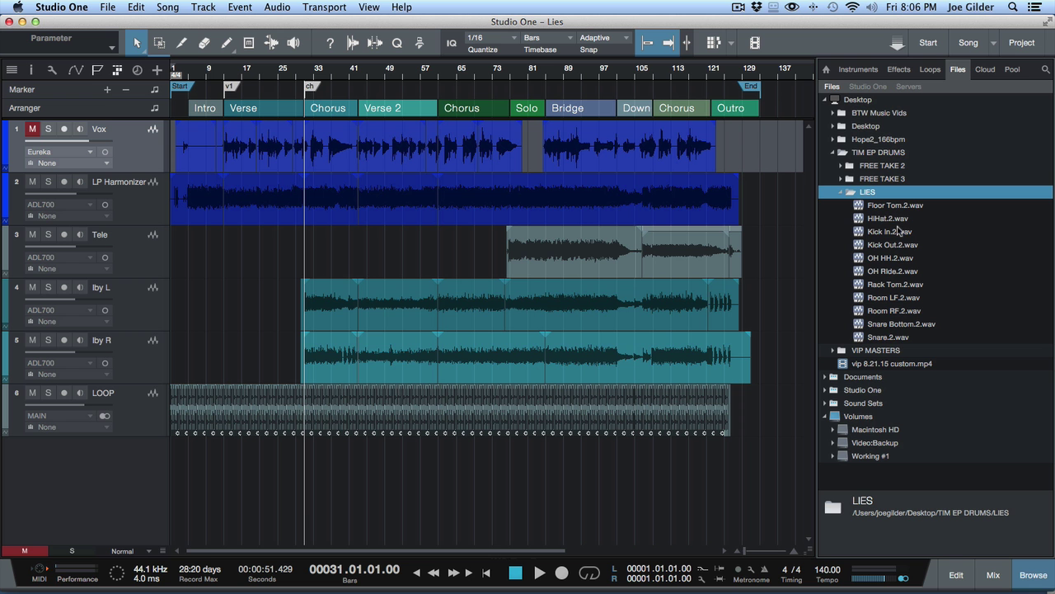
Look through the LIES files, highlighting the overhead pair and the Room LF.2.wav and Room RF.2.wav pair
{"action": "left_click", "coordinate": [890, 336]}
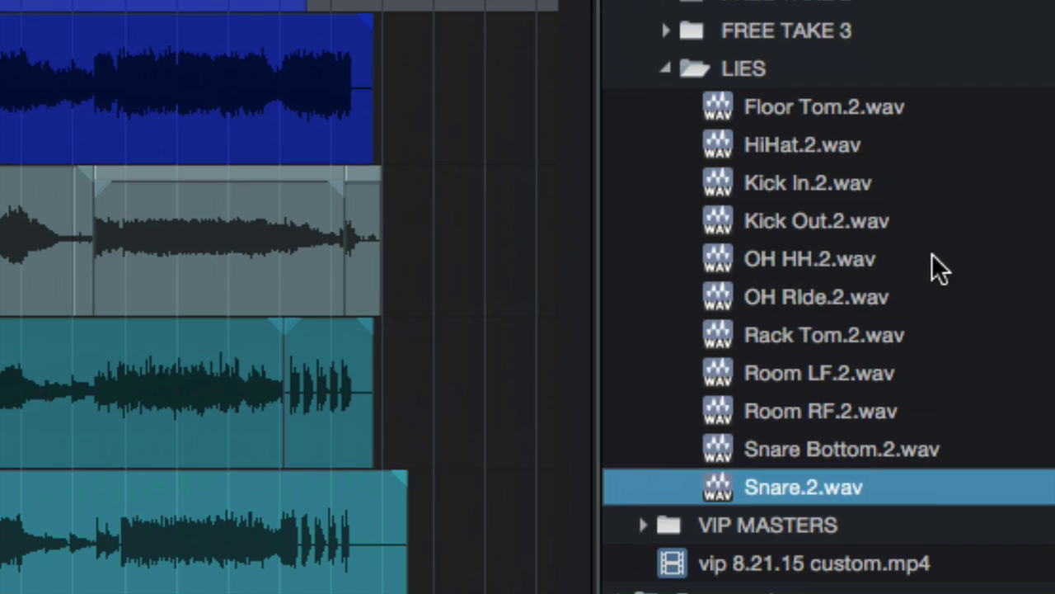
{"action": "left_click", "coordinate": [786, 256]}
{"action": "left_click", "coordinate": [777, 287], "text": "shift"}
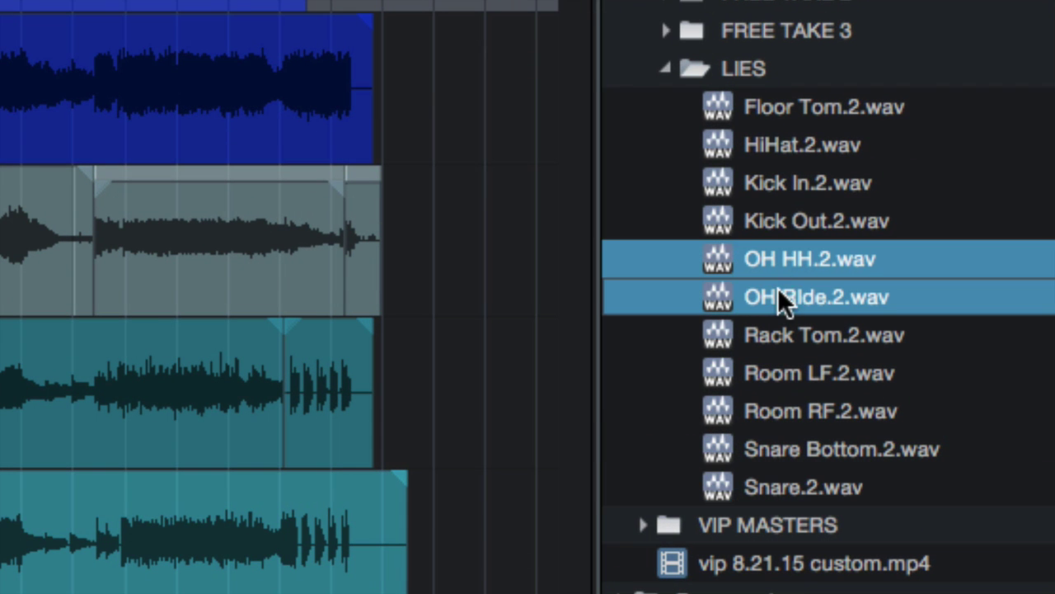
{"action": "left_click", "coordinate": [781, 374]}
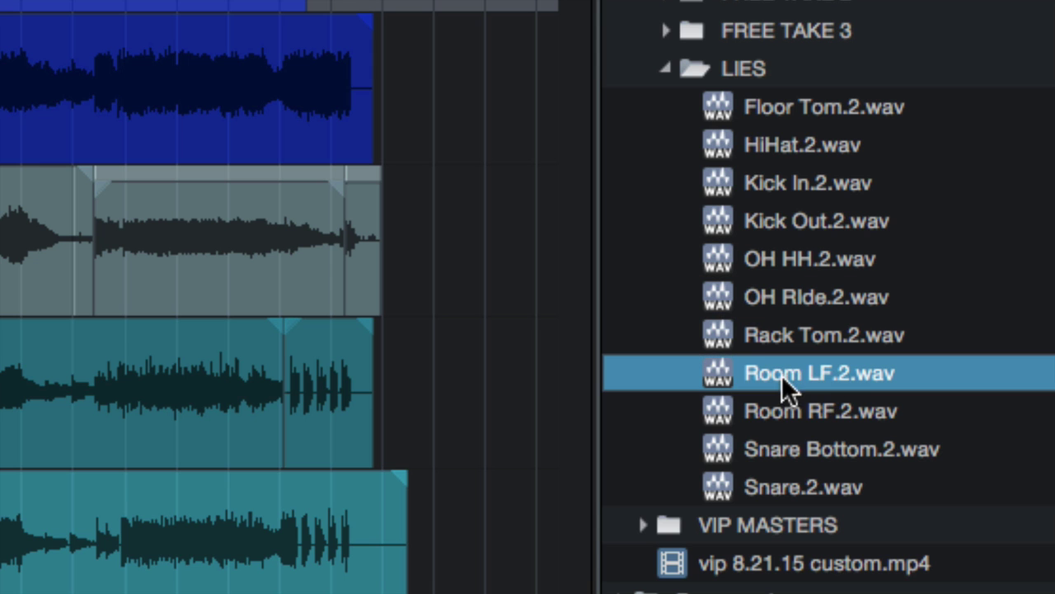
{"action": "left_click", "coordinate": [778, 405], "text": "shift"}
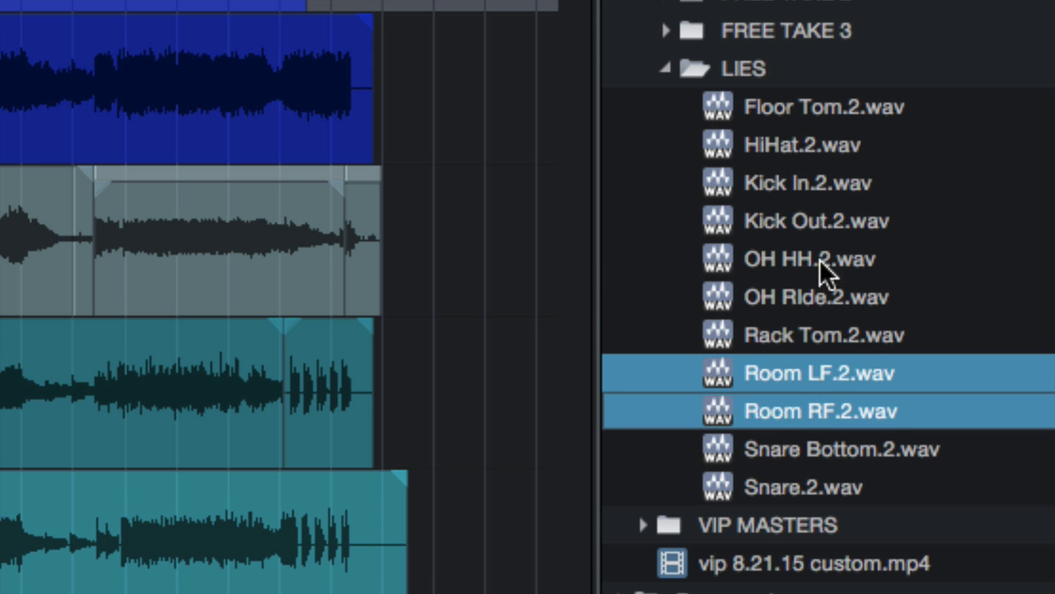
Place OH HH.2.wav and OH RIde.2.wav as separate mono tracks below the LOOP track
{"action": "left_click", "coordinate": [785, 259]}
{"action": "left_click", "coordinate": [781, 287], "text": "shift"}
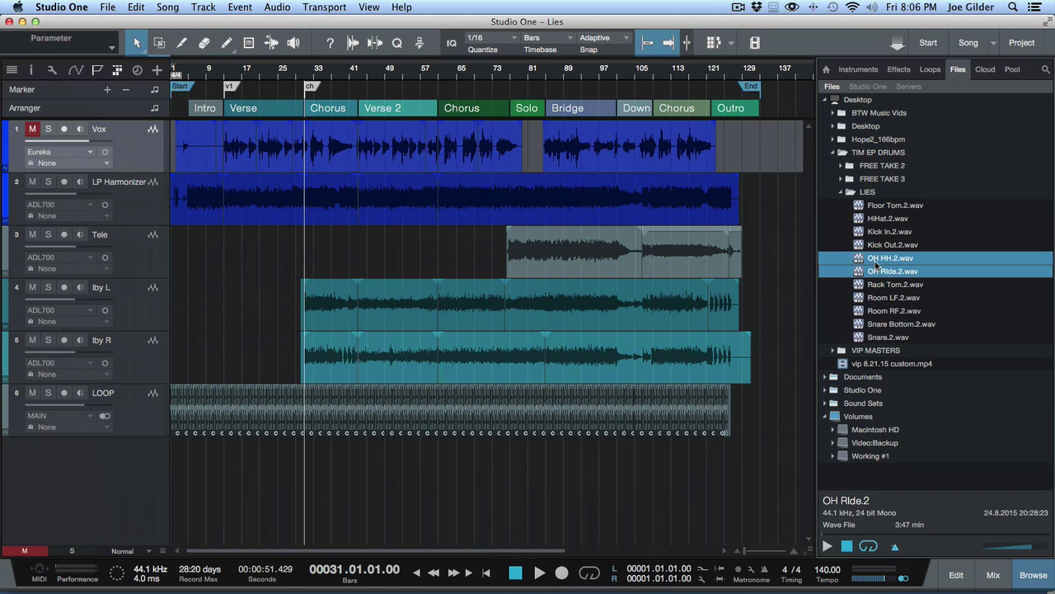
{"action": "left_click_drag", "start_coordinate": [876, 266], "coordinate": [335, 475]}
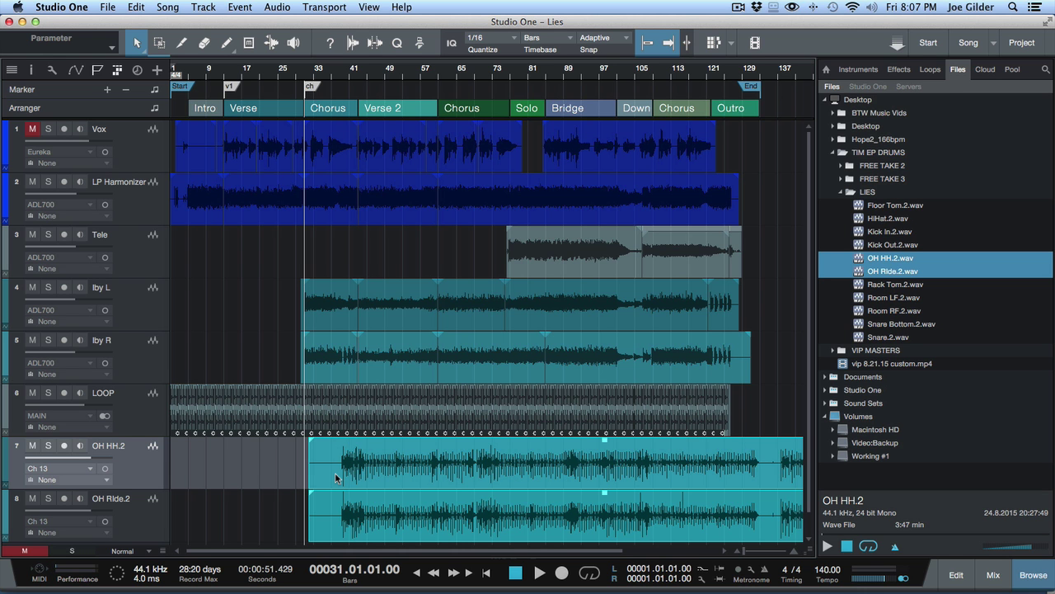
Examine the two separate overhead channels in the mixer, selecting both, and hide the mixer again
{"action": "key", "text": "F3"}
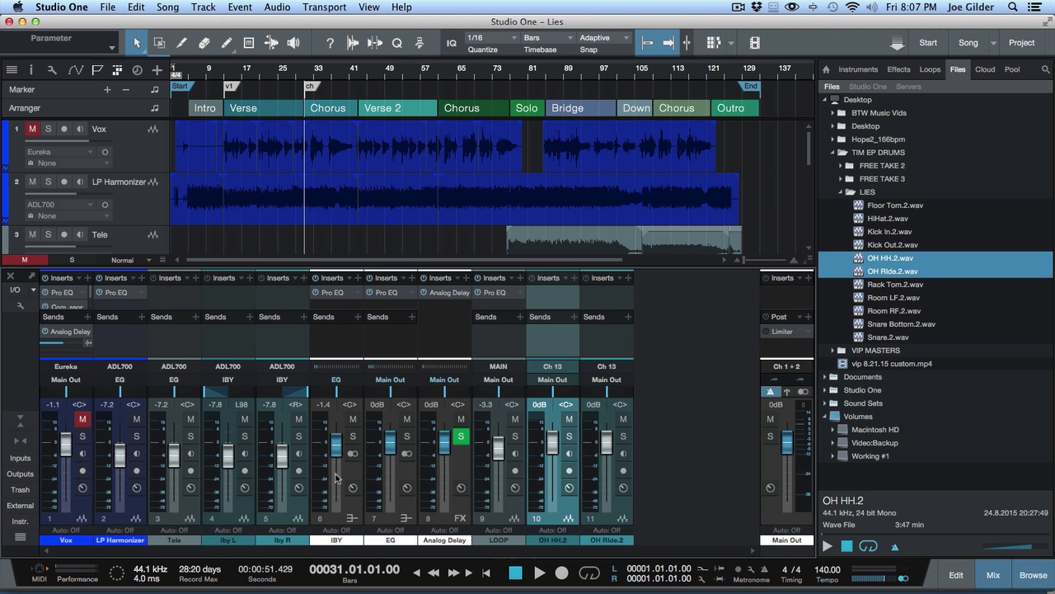
{"action": "left_click", "coordinate": [610, 345], "text": "shift"}
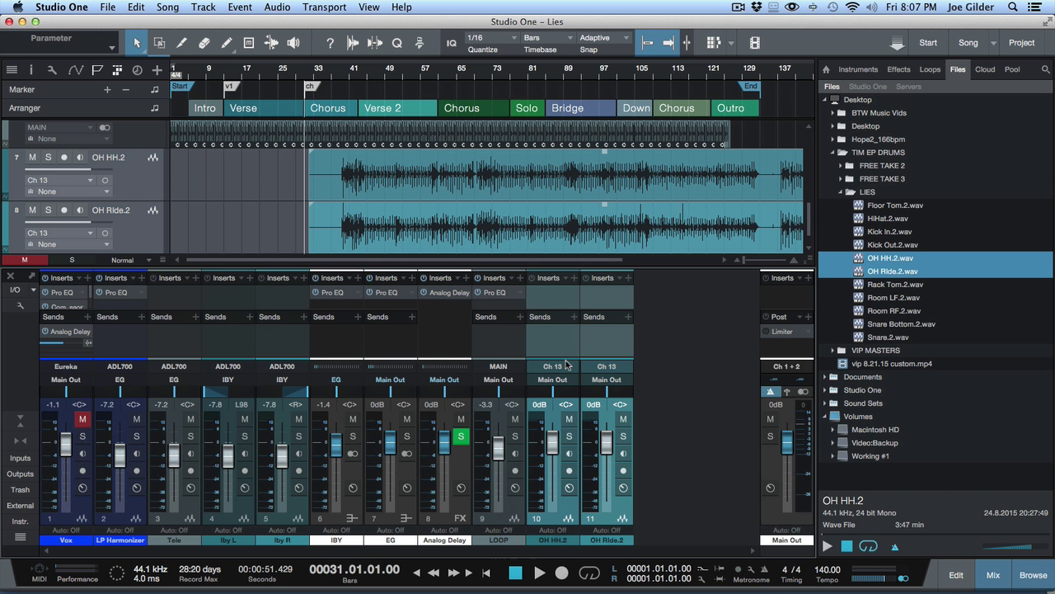
{"action": "key", "text": "F3"}
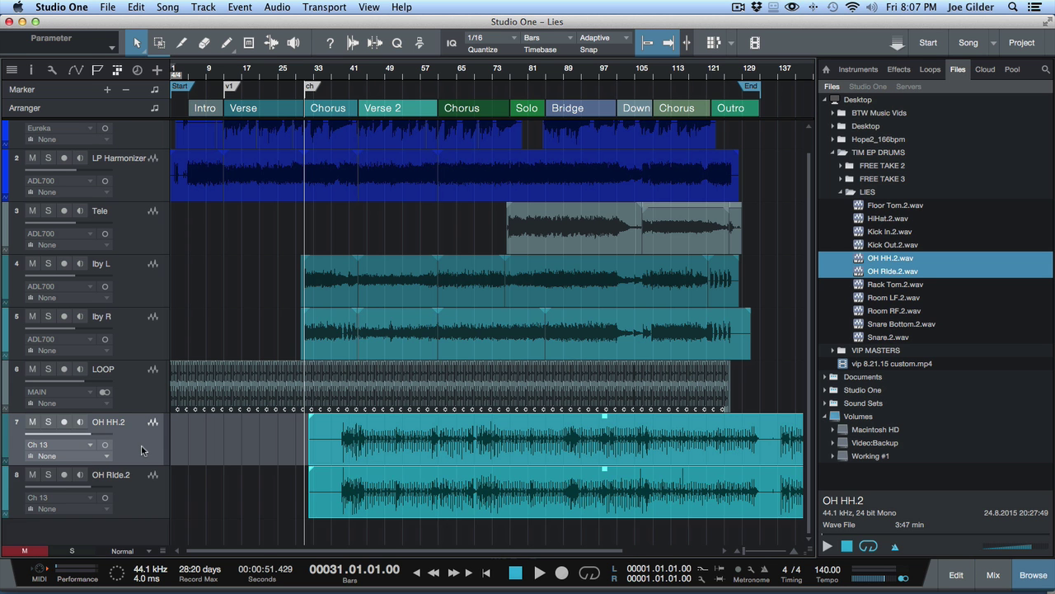
Delete the two mono overhead tracks from the arrangement
{"action": "left_click", "coordinate": [143, 484], "text": "shift"}
{"action": "key", "text": "Delete"}
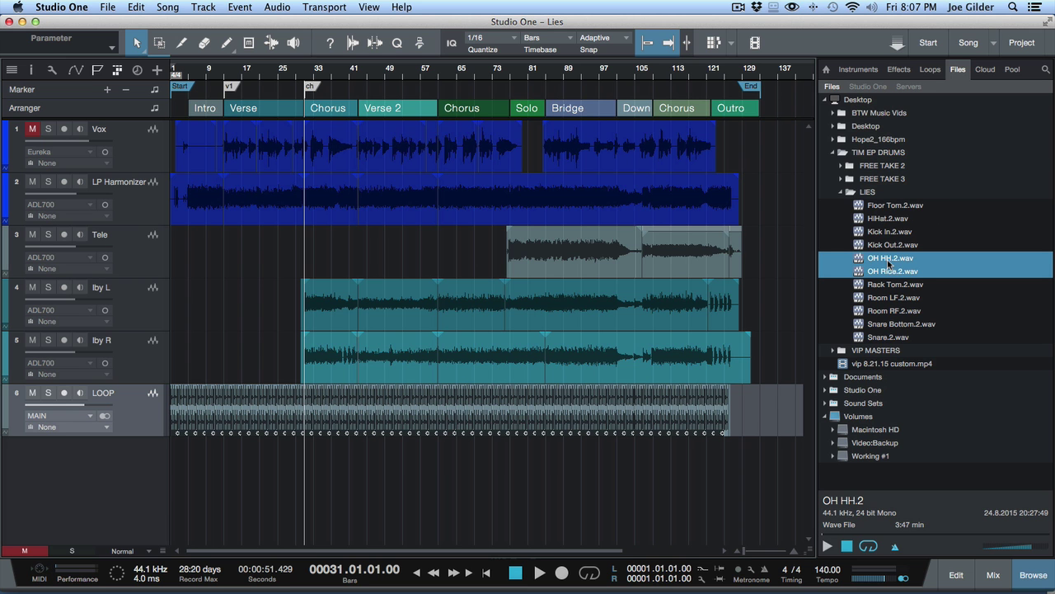
Merge OH HH.2.wav and OH RIde.2.wav in the LIES folder into one stereo file
{"action": "left_click", "coordinate": [882, 211]}
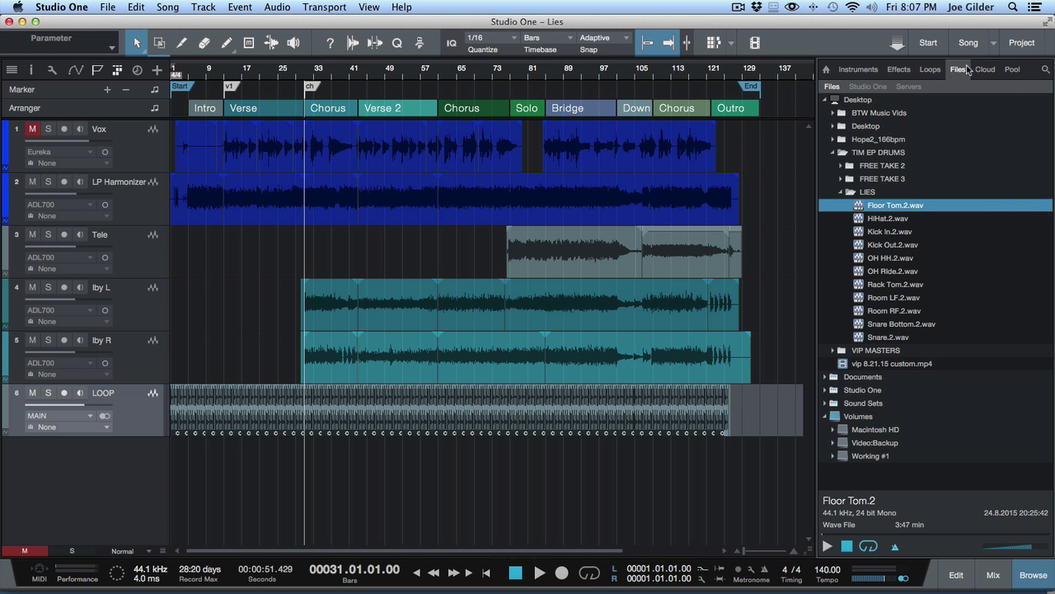
{"action": "left_click", "coordinate": [895, 261]}
{"action": "left_click", "coordinate": [894, 272], "text": "shift"}
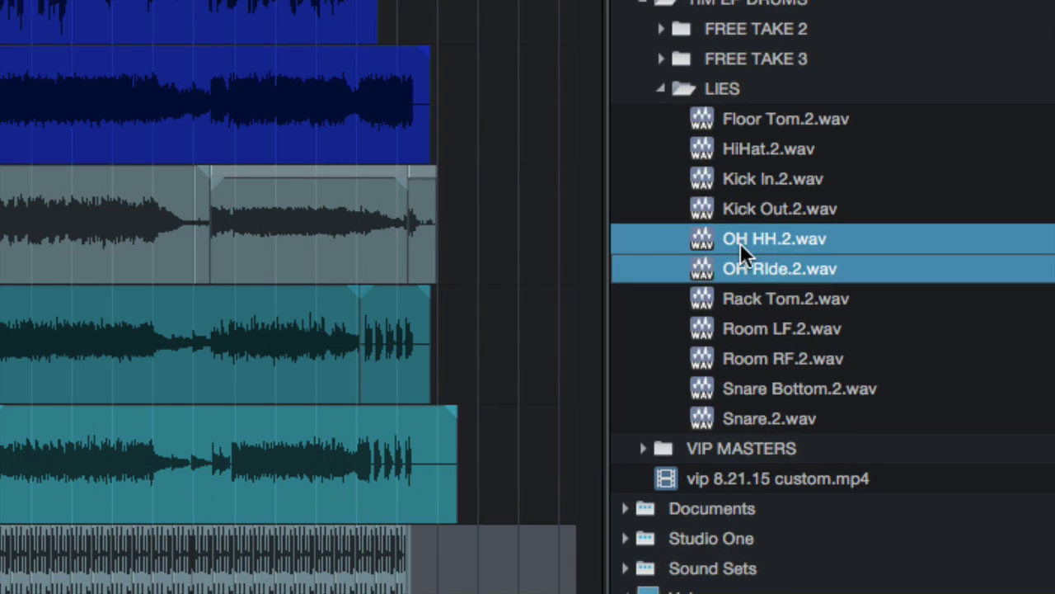
{"action": "right_click", "coordinate": [748, 236]}
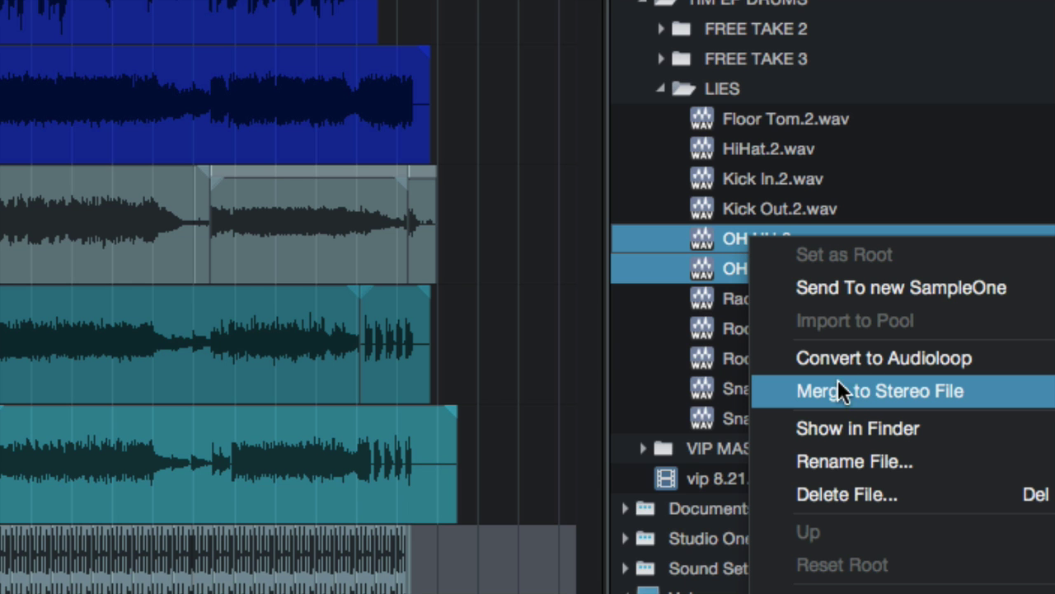
{"action": "left_click", "coordinate": [973, 394]}
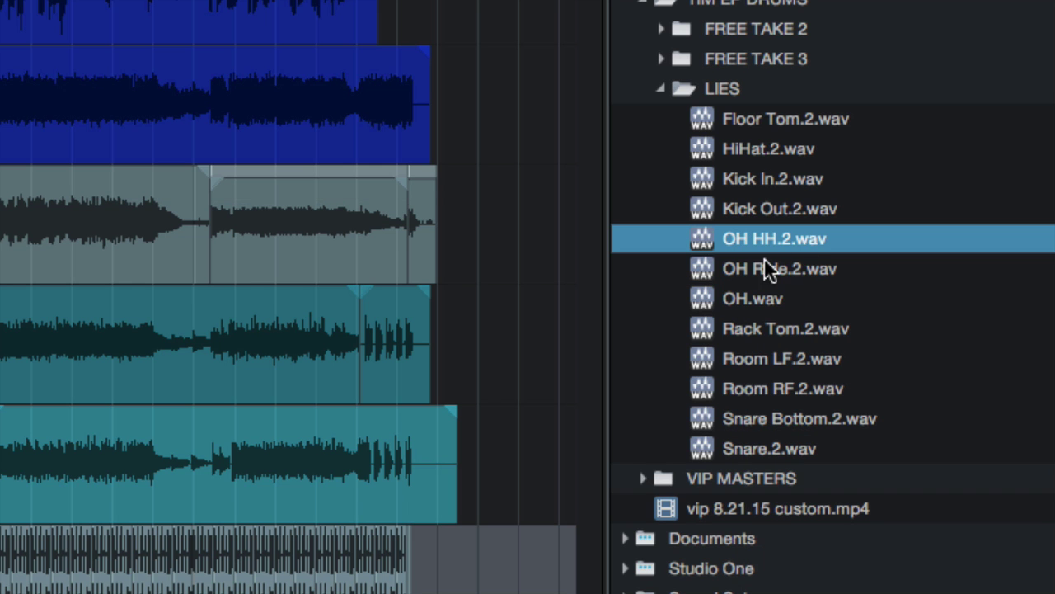
Compare the merged OH.wav with its two mono source files in the LIES folder
{"action": "left_click", "coordinate": [751, 298]}
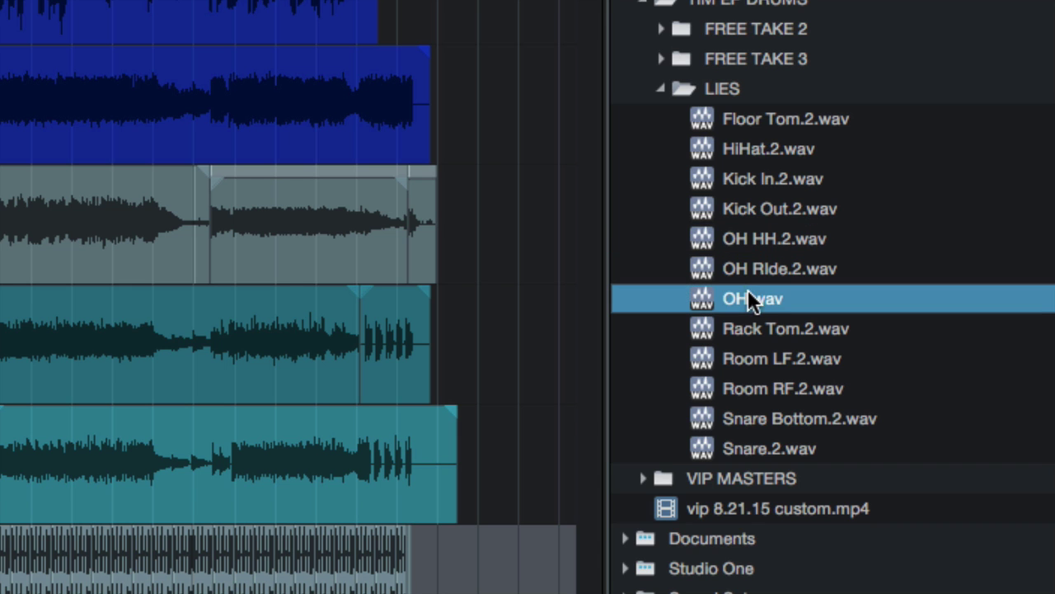
{"action": "left_click", "coordinate": [765, 231]}
{"action": "left_click", "coordinate": [776, 264]}
{"action": "left_click", "coordinate": [762, 235]}
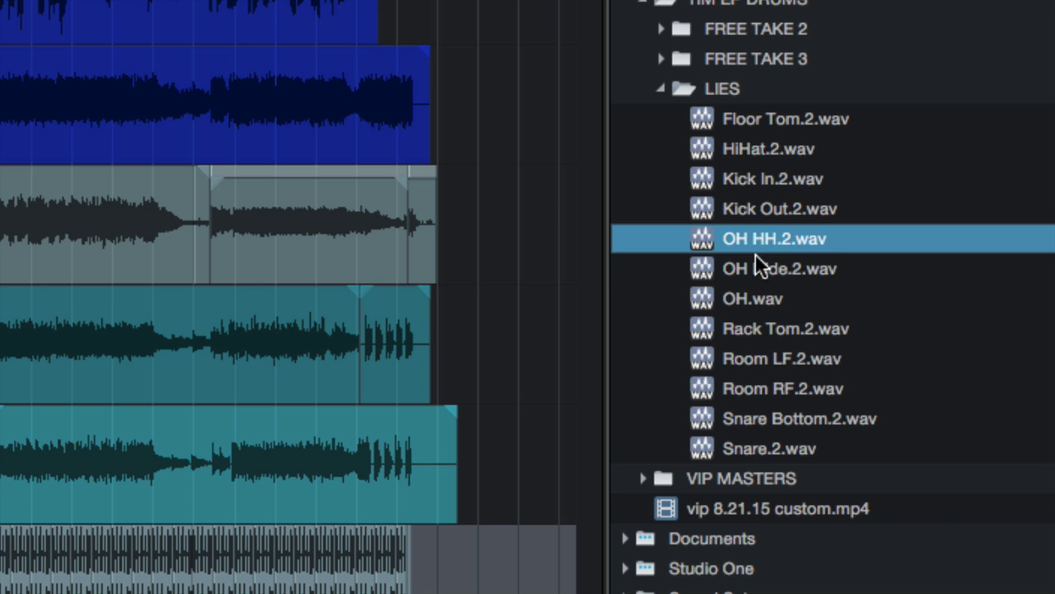
{"action": "left_click", "coordinate": [757, 269]}
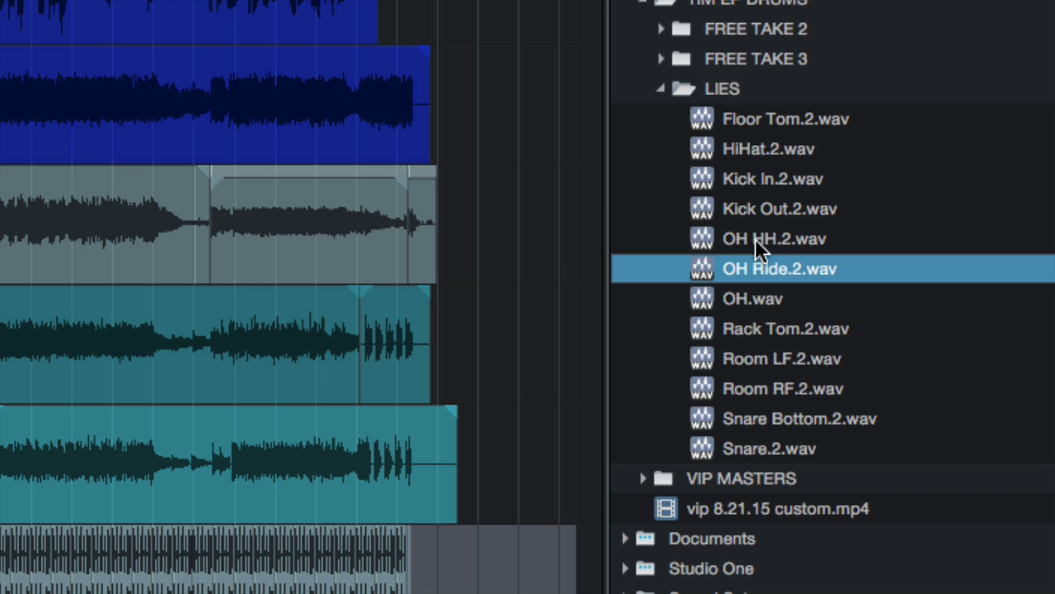
Merge Room LF.2.wav and Room RF.2.wav in the LIES folder into one stereo file
{"action": "left_click", "coordinate": [766, 354]}
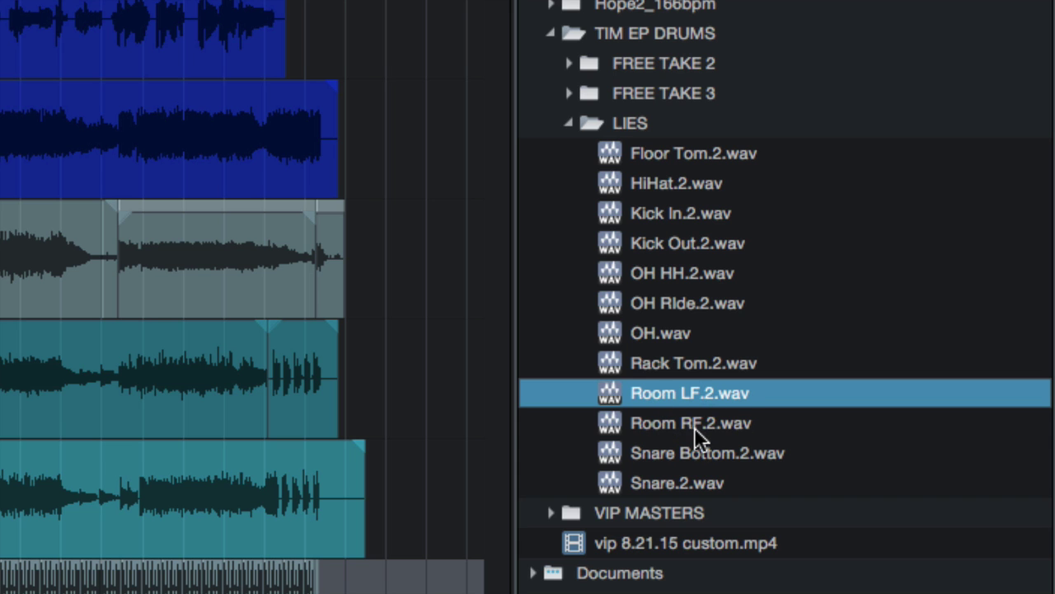
{"action": "left_click", "coordinate": [666, 423], "text": "shift"}
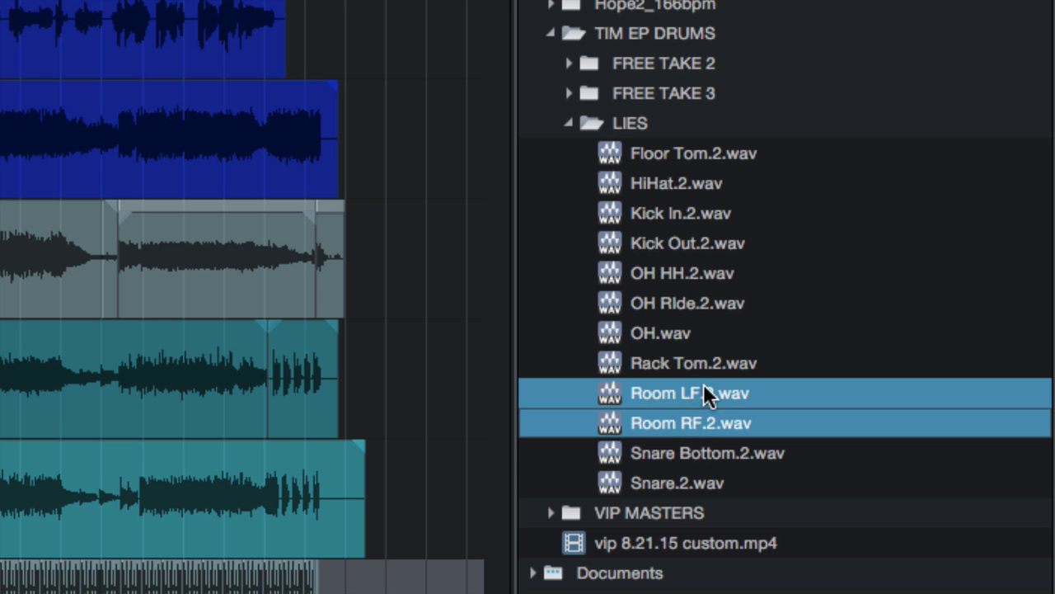
{"action": "right_click", "coordinate": [660, 388]}
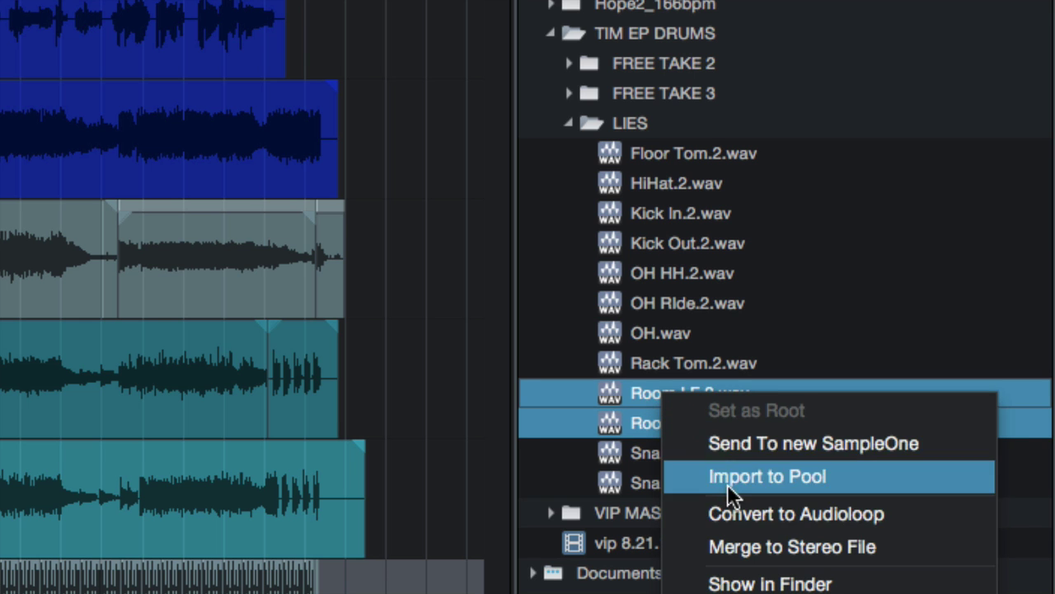
{"action": "left_click", "coordinate": [751, 528]}
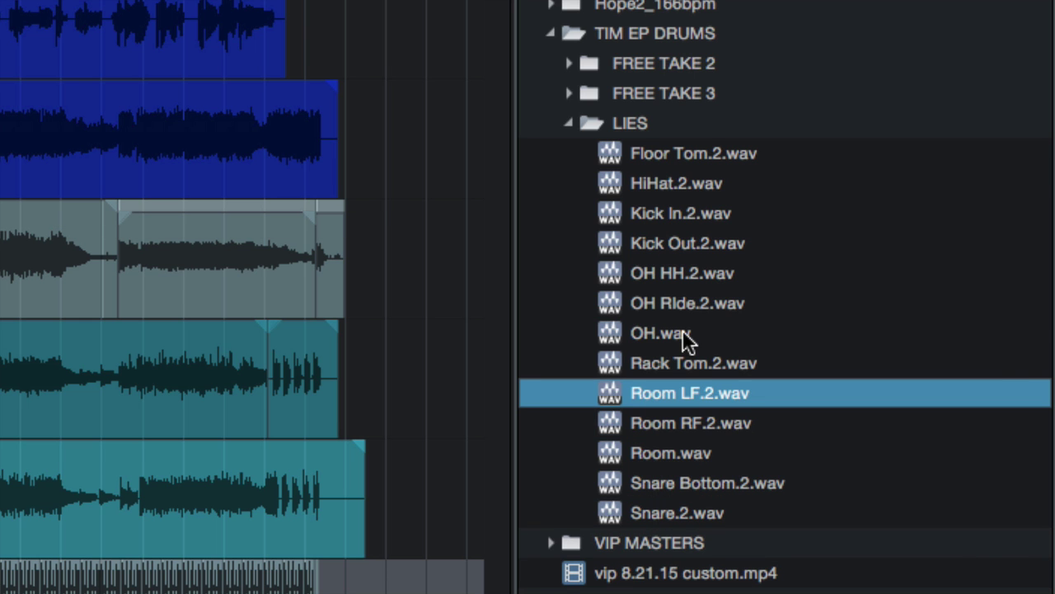
Import all LIES drum files except the mono OH and Room sources as new tracks below LOOP, starting at the song start
{"action": "left_click", "coordinate": [664, 154]}
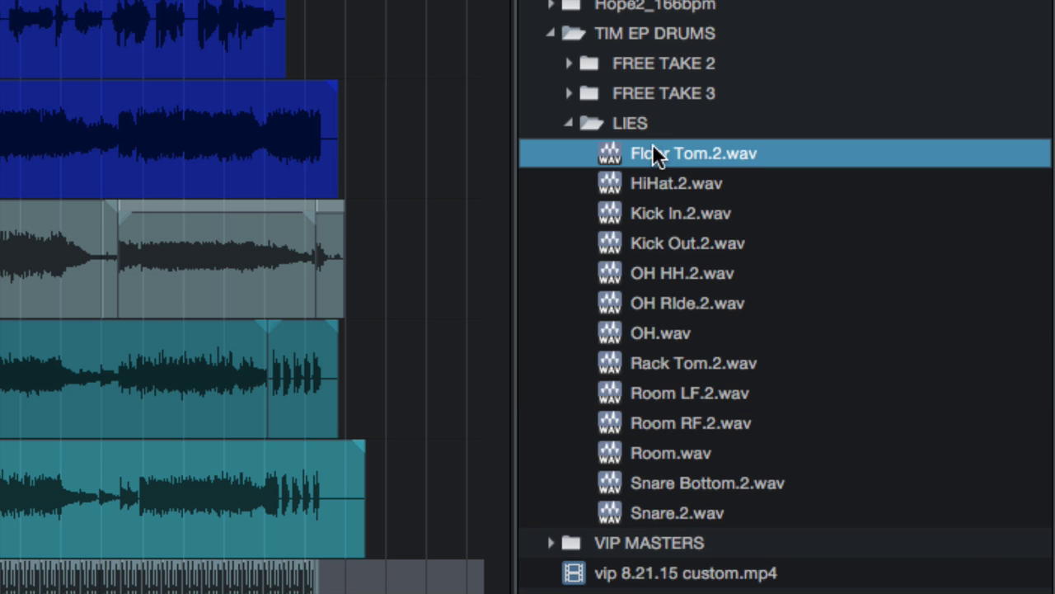
{"action": "left_click", "coordinate": [664, 512], "text": "shift"}
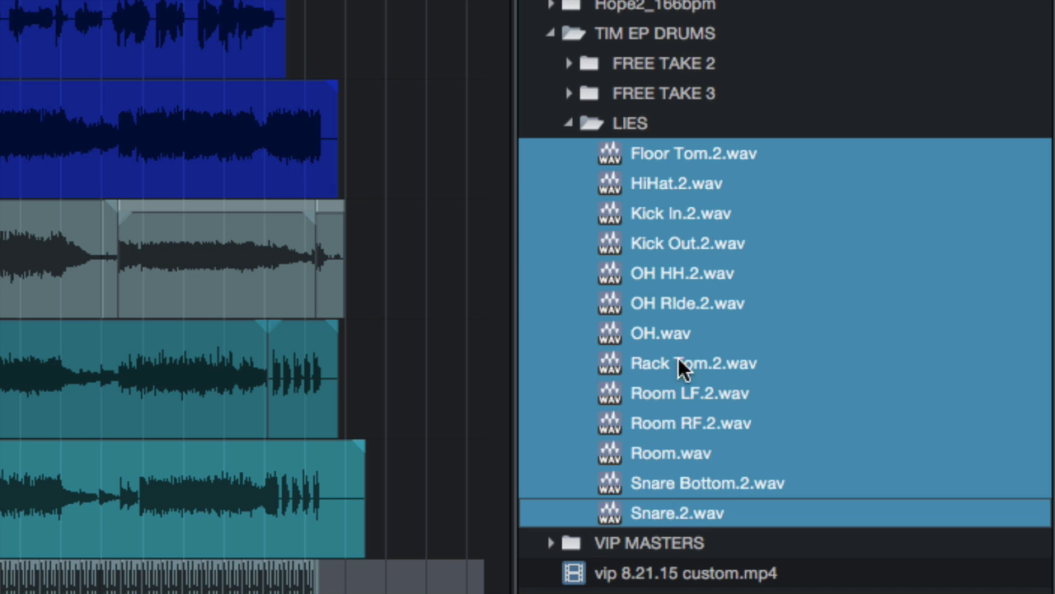
{"action": "left_click", "coordinate": [646, 392], "text": "super"}
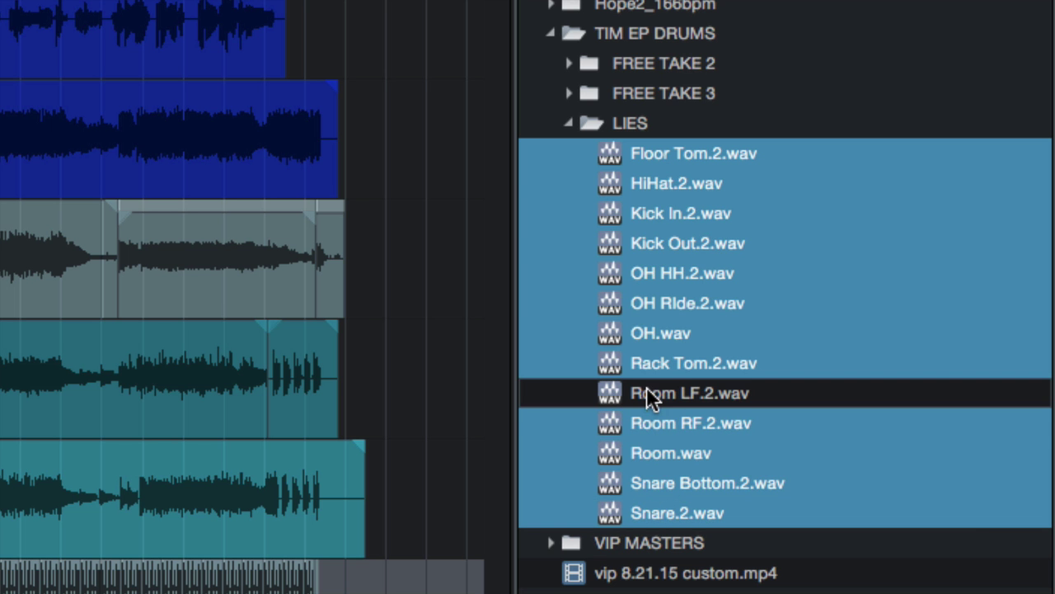
{"action": "left_click", "coordinate": [650, 423], "text": "super"}
{"action": "left_click", "coordinate": [659, 302], "text": "super"}
{"action": "left_click", "coordinate": [660, 274], "text": "super"}
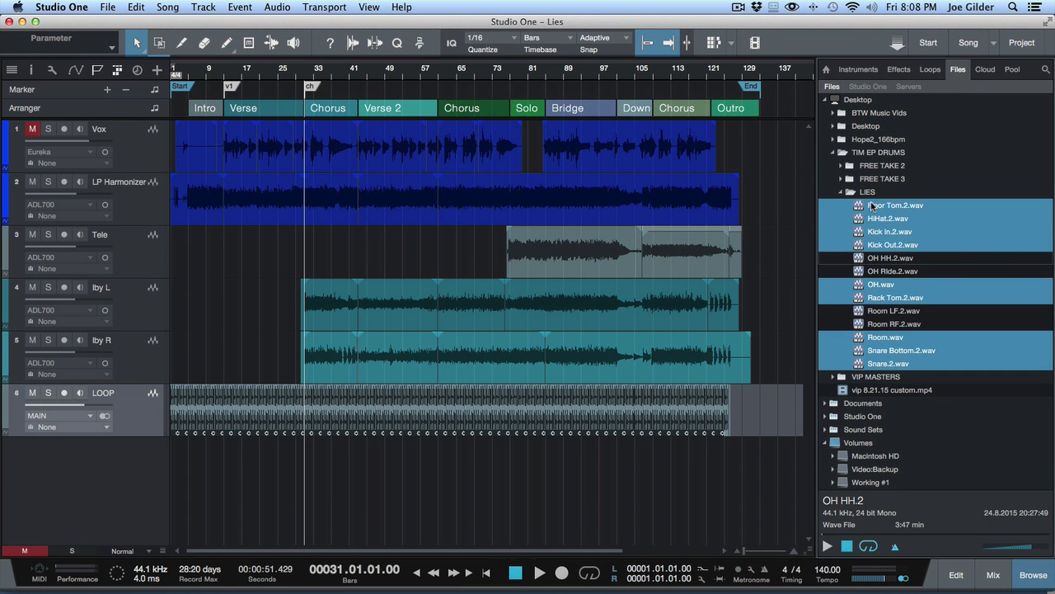
{"action": "mouse_move", "coordinate": [875, 208]}
{"action": "left_mouse_down"}
{"action": "mouse_move", "coordinate": [518, 467]}
{"action": "mouse_move", "coordinate": [165, 499]}
{"action": "mouse_move", "coordinate": [177, 474]}
{"action": "left_mouse_up"}
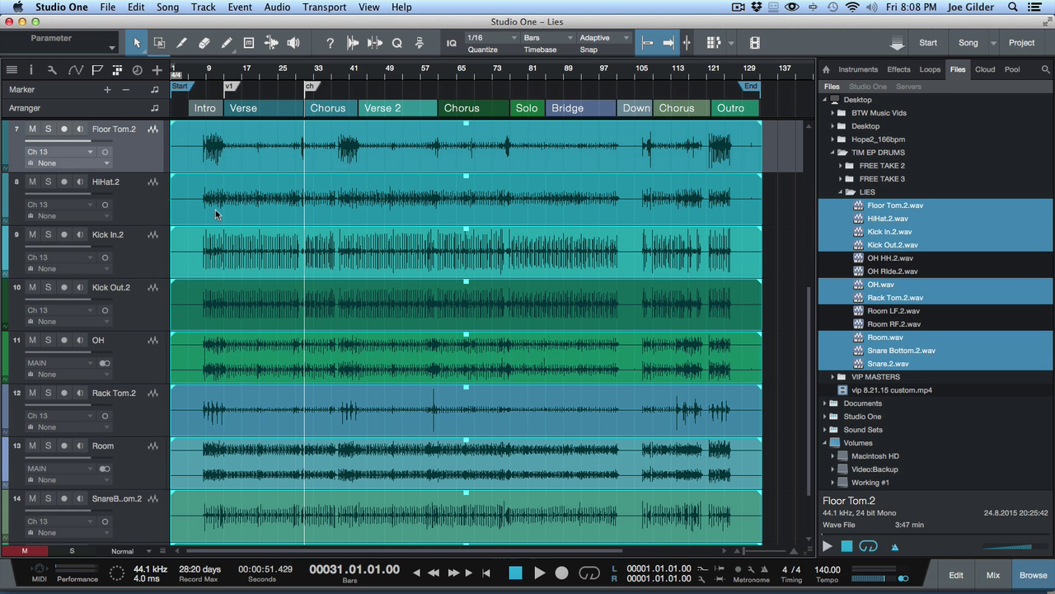
Move the stereo Room track up so it sits directly below the OH track
{"action": "left_click", "coordinate": [140, 372]}
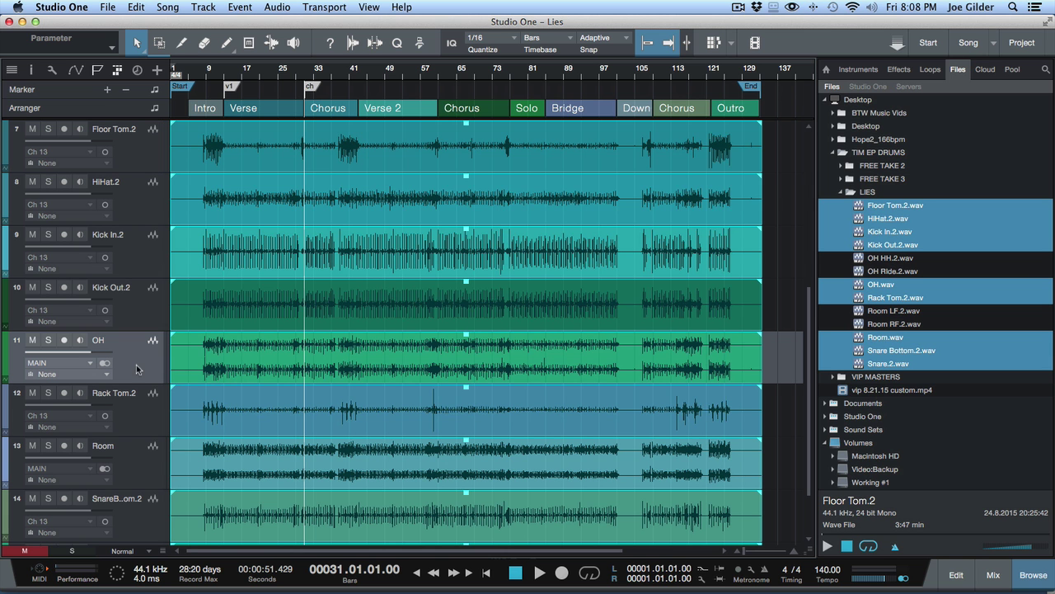
{"action": "left_click", "coordinate": [147, 469], "text": "super"}
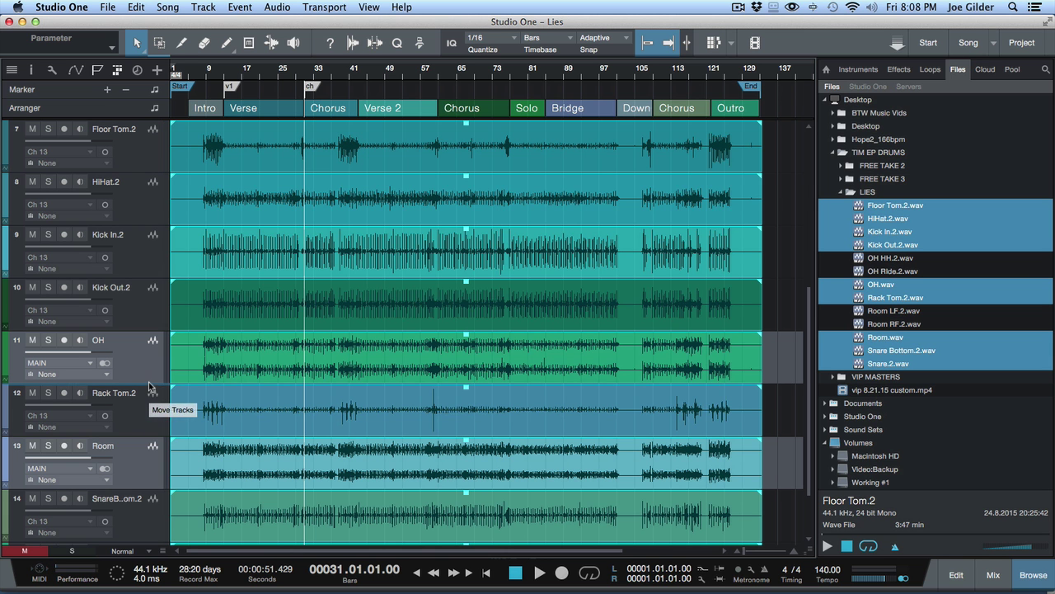
{"action": "left_click_drag", "start_coordinate": [151, 386], "coordinate": [152, 388]}
{"action": "left_click", "coordinate": [395, 416]}
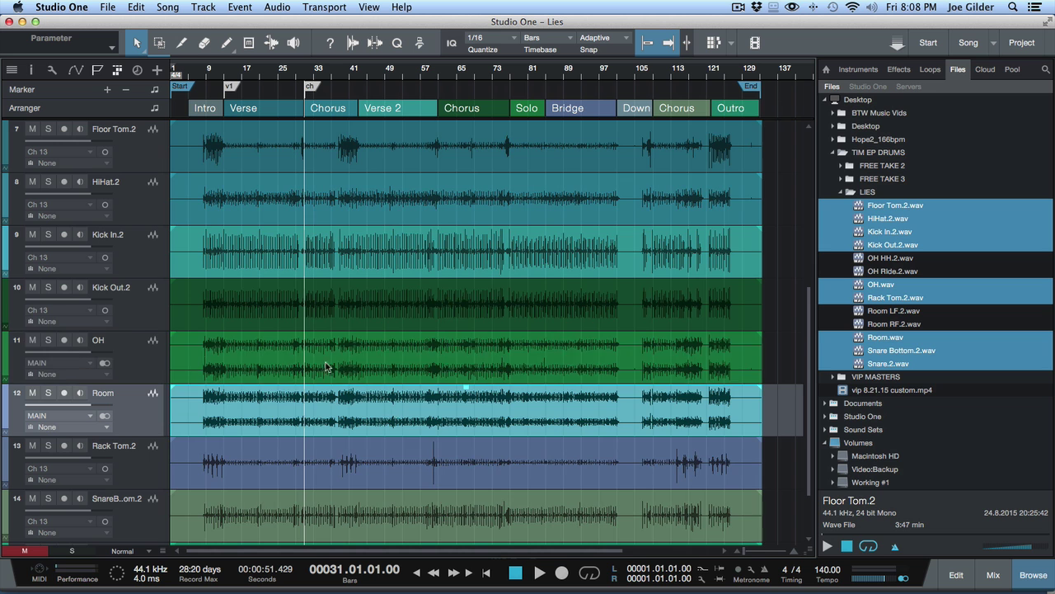
Select the OH and Room events together and examine their stereo waveforms at different track heights
{"action": "left_click", "coordinate": [326, 367]}
{"action": "left_click", "coordinate": [298, 398], "text": "shift"}
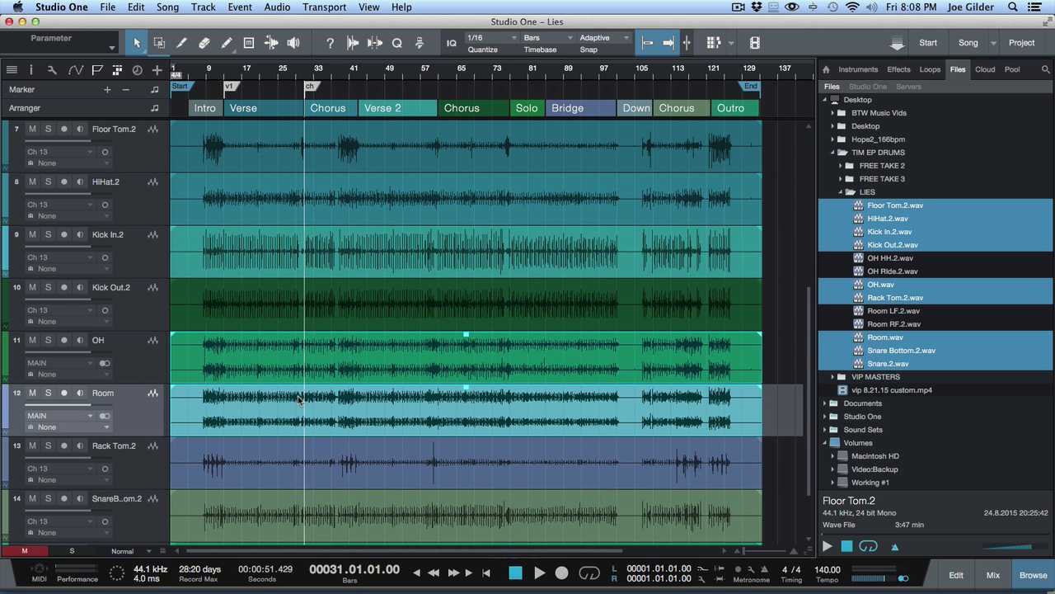
{"action": "key", "text": "shift+w"}
{"action": "key", "text": "shift+w"}
{"action": "key", "text": "shift+e"}
{"action": "key", "text": "shift+e"}
{"action": "key", "text": "shift+w"}
{"action": "key", "text": "shift+w"}
{"action": "key", "text": "shift+e"}
{"action": "key", "text": "shift+e"}
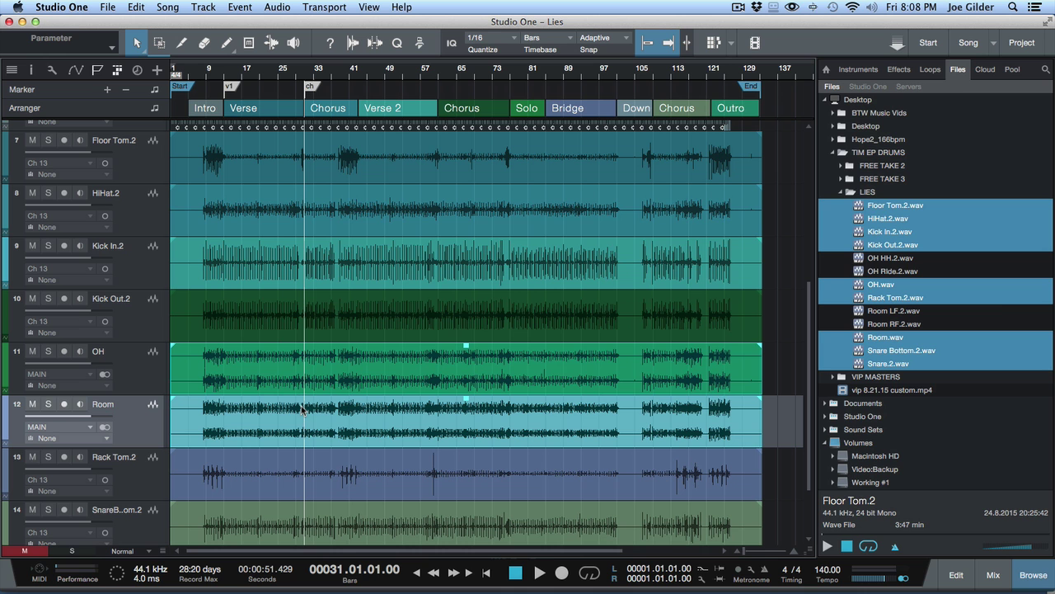
Review the mono OH HH.2.wav and OH RIde.2.wav files, then OH.wav together with Room LF.2.wav in the LIES folder
{"action": "left_click", "coordinate": [898, 276]}
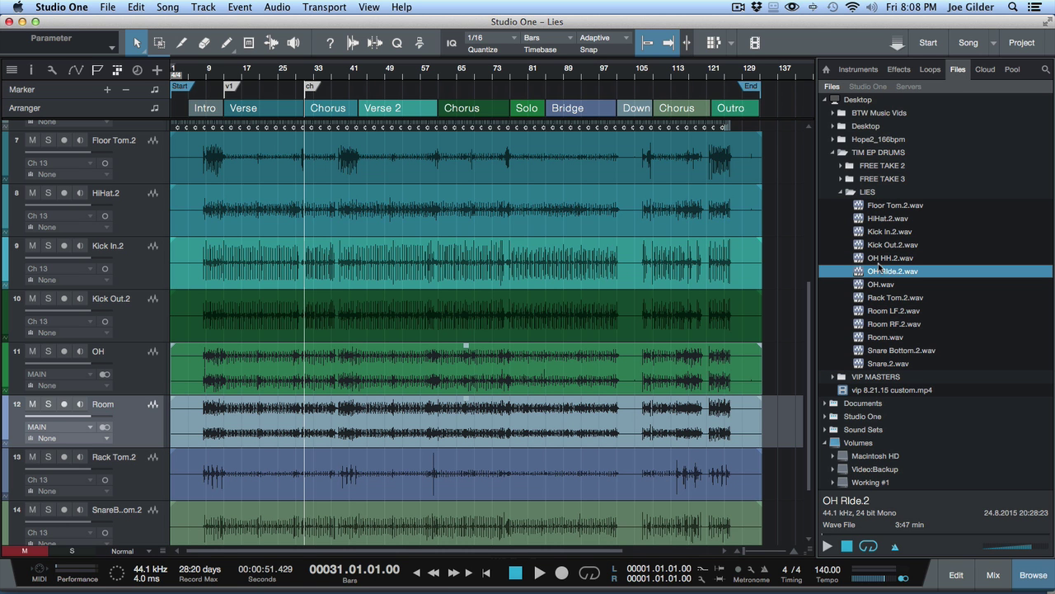
{"action": "left_click", "coordinate": [888, 260], "text": "shift"}
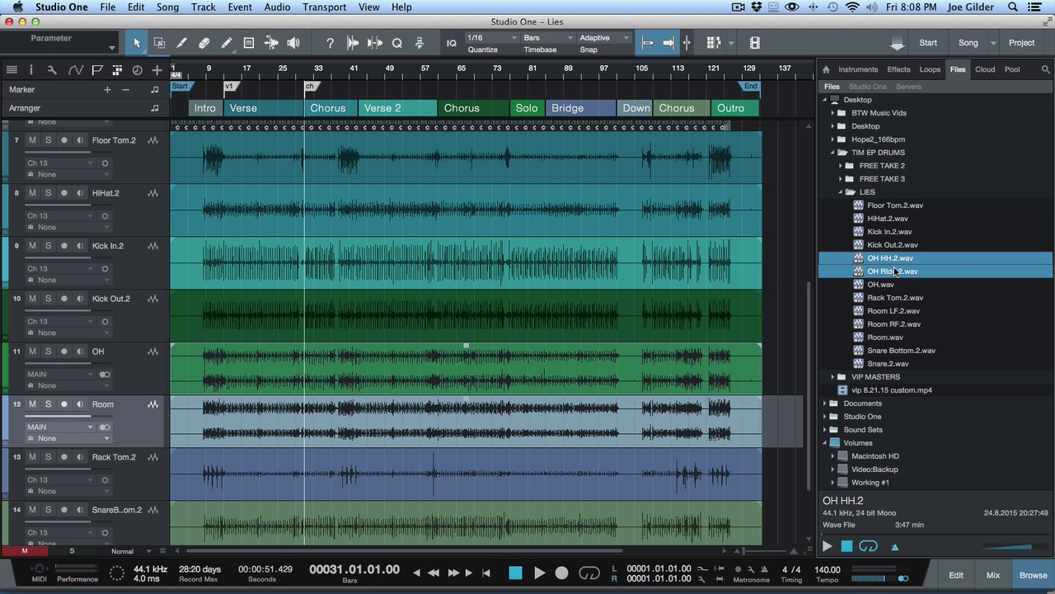
{"action": "left_click", "coordinate": [897, 288]}
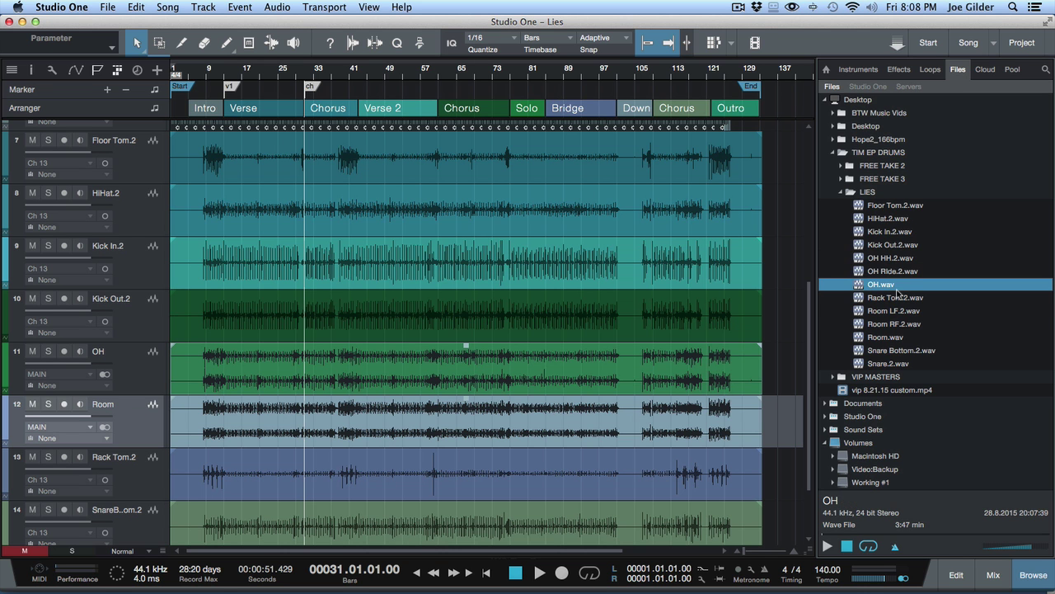
{"action": "left_click", "coordinate": [898, 313], "text": "super"}
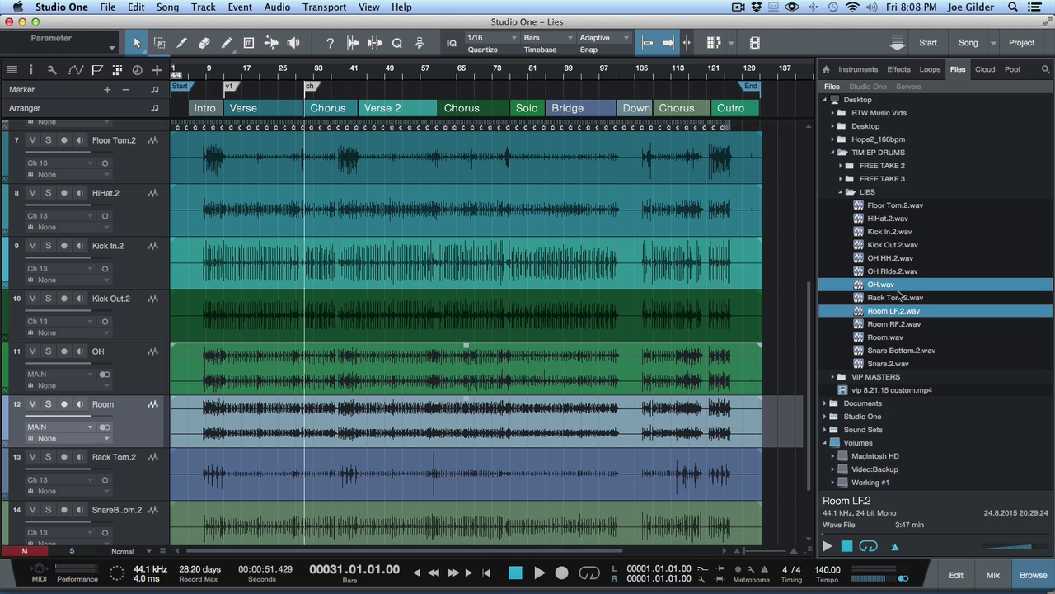
Check the Merge to Stereo File option for Kick In.2.wav and Kick Out.2.wav without applying it
{"action": "left_click", "coordinate": [895, 233]}
{"action": "left_click", "coordinate": [888, 245], "text": "super"}
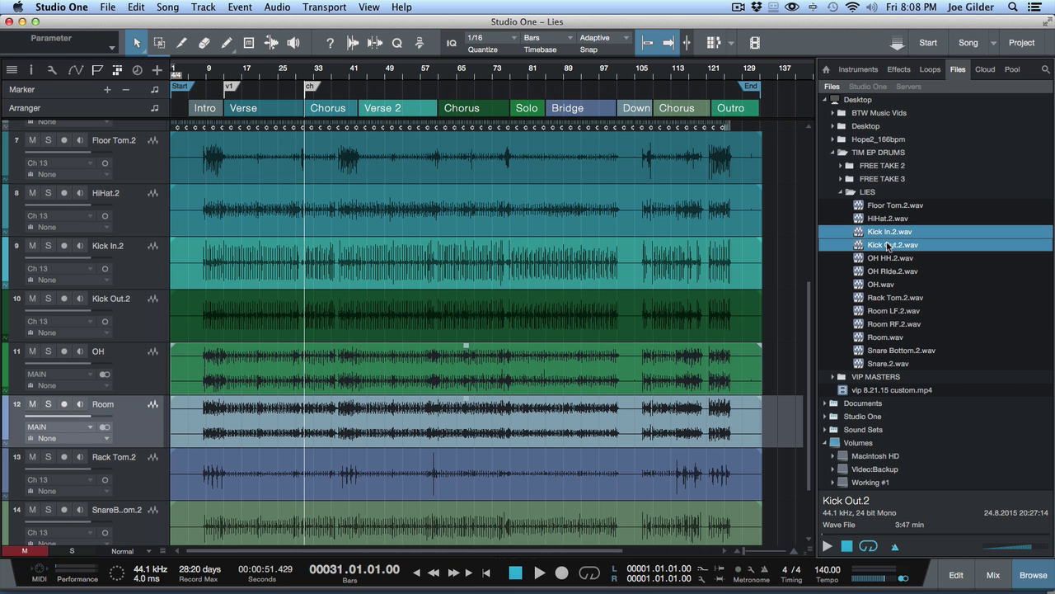
{"action": "right_click", "coordinate": [888, 245]}
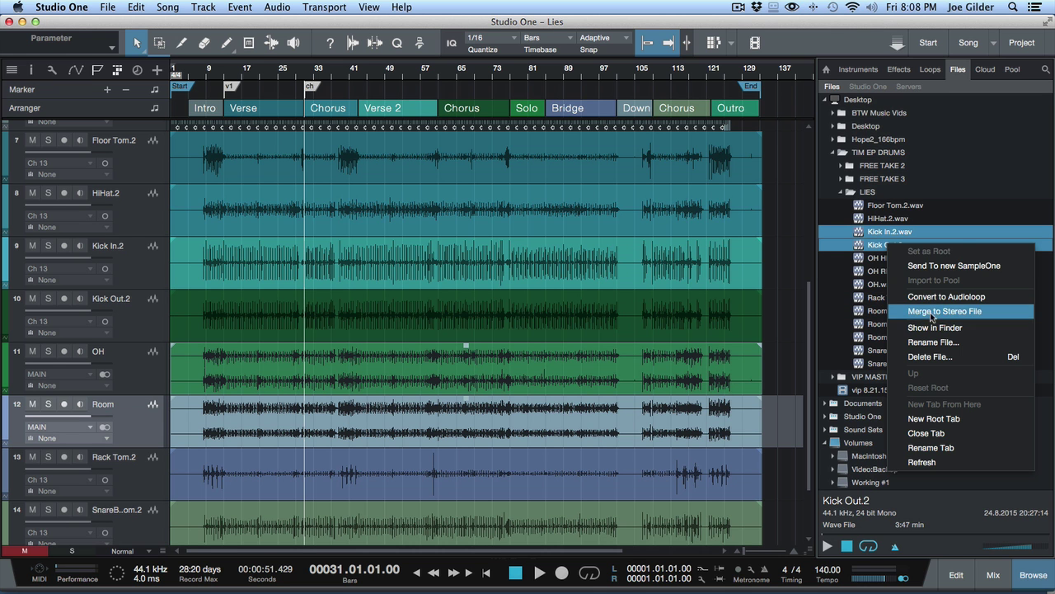
{"action": "left_click", "coordinate": [873, 235]}
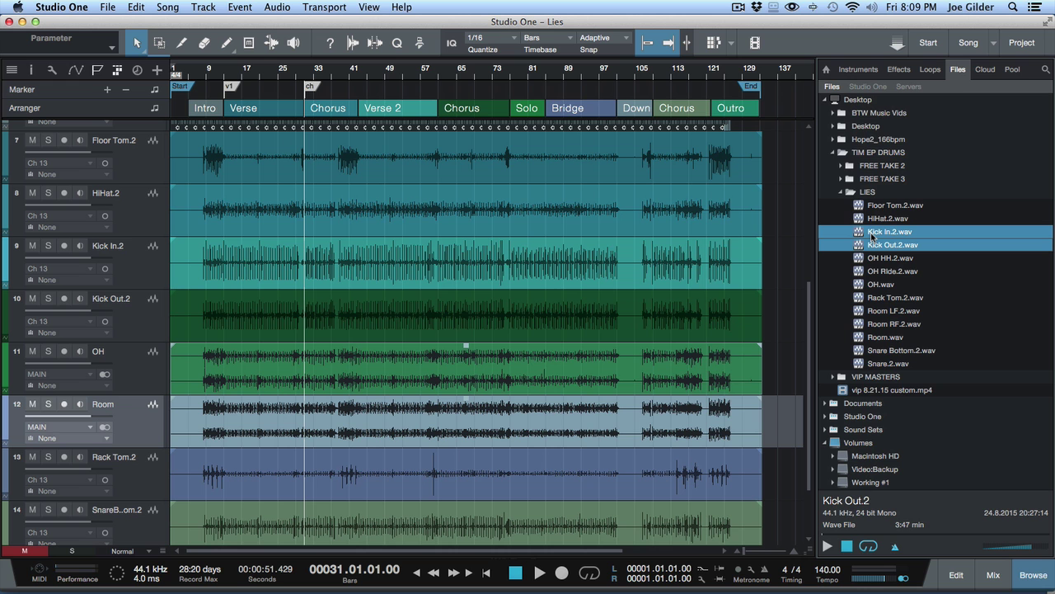